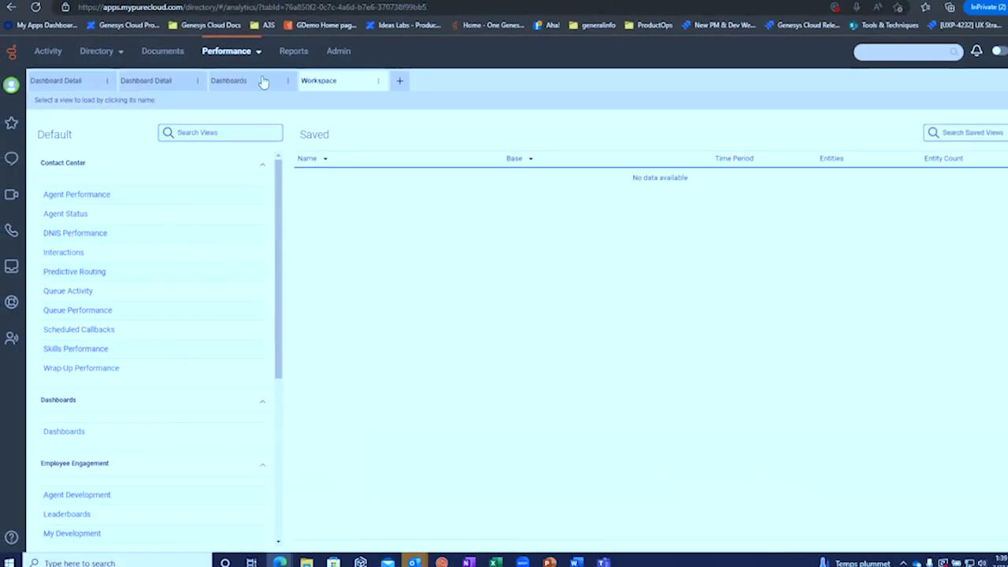
# - Examine the dashboards list and the open test_NP and My_Queues_NP dashboards, ending on My_Queues_NP
pyautogui.click(263, 82)
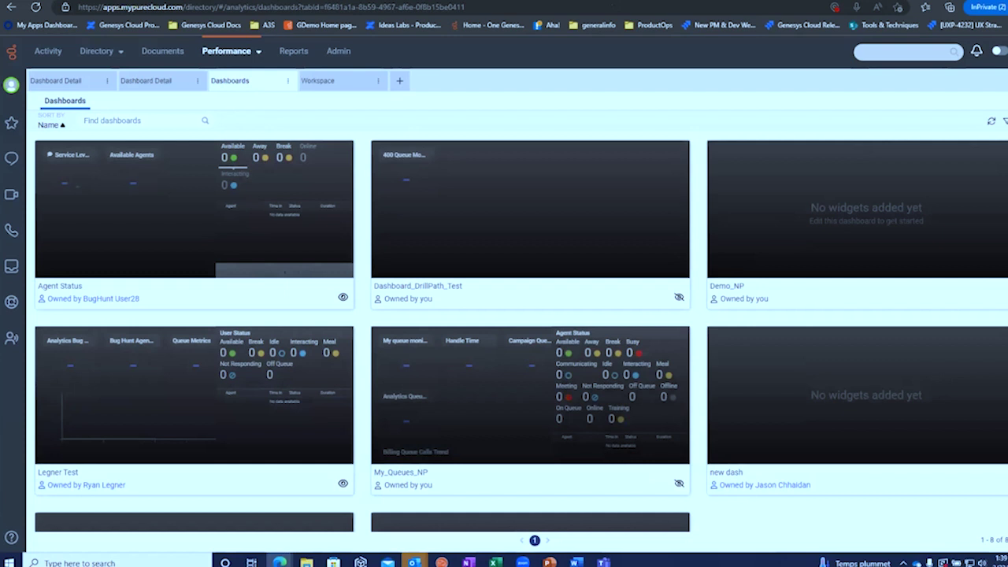
pyautogui.click(970, 101)
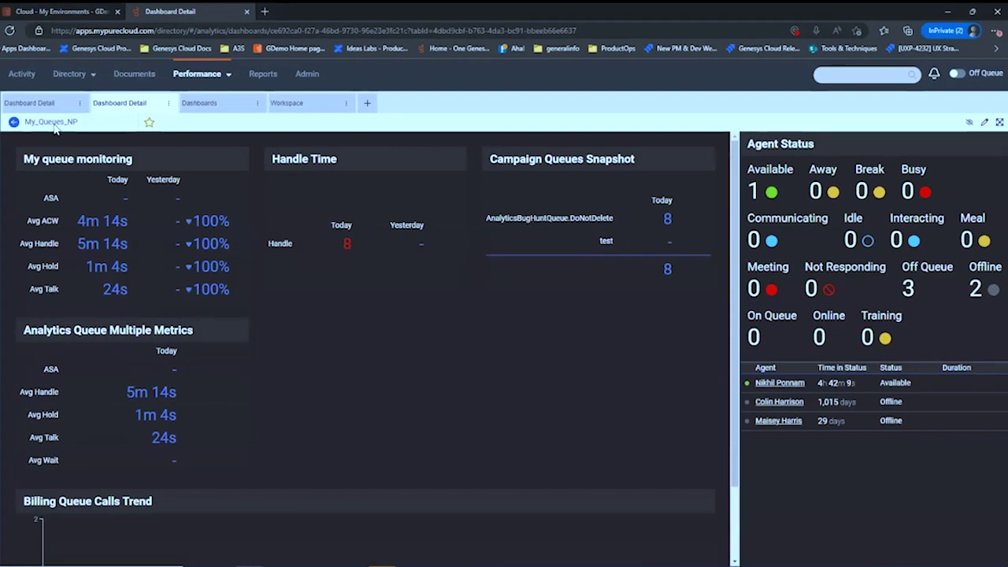
pyautogui.click(51, 106)
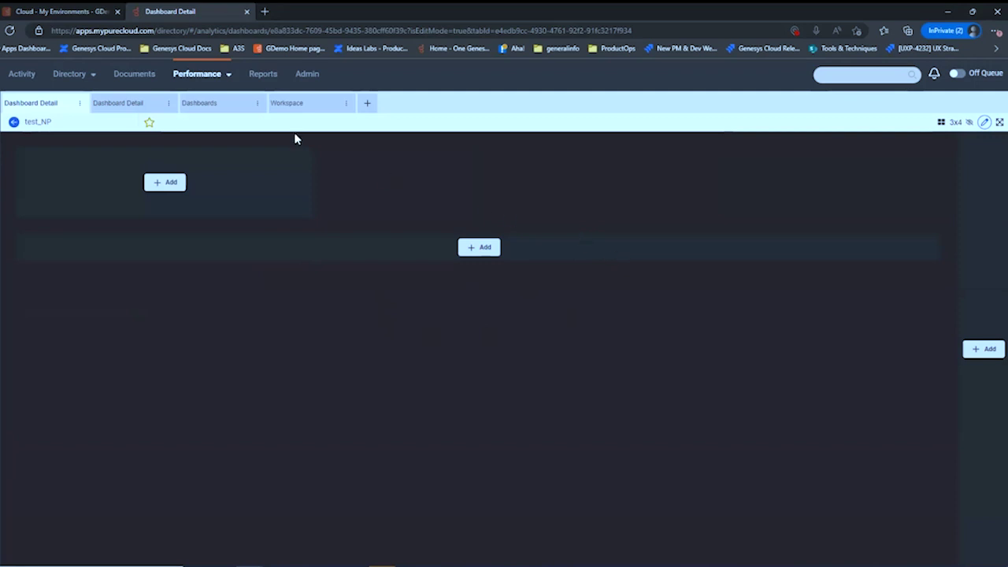
pyautogui.click(118, 102)
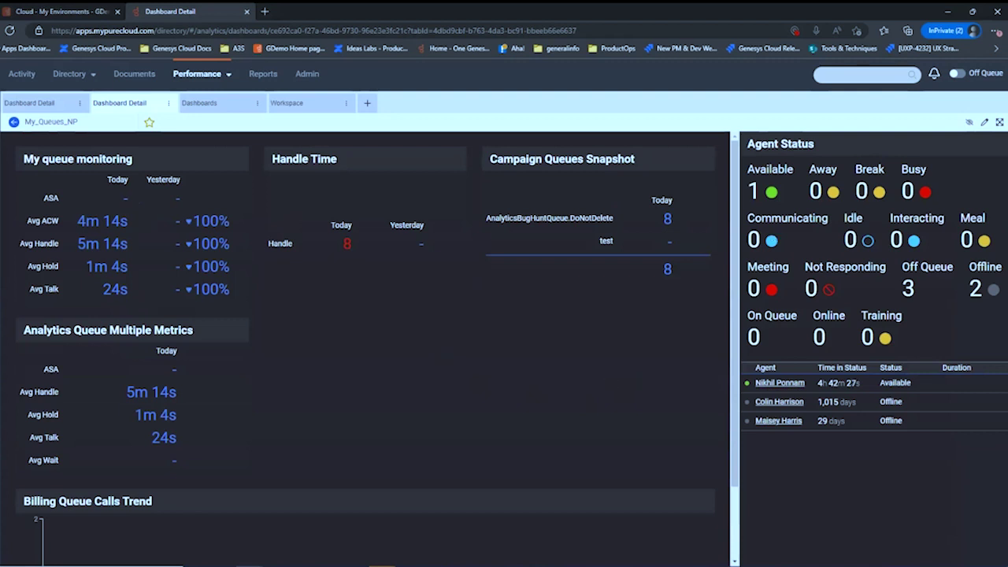
# - Open the My queue monitoring widget's edit form to review its type, filter, metrics and time period, and leave without saving
pyautogui.click(230, 159)
pyautogui.click(230, 184)
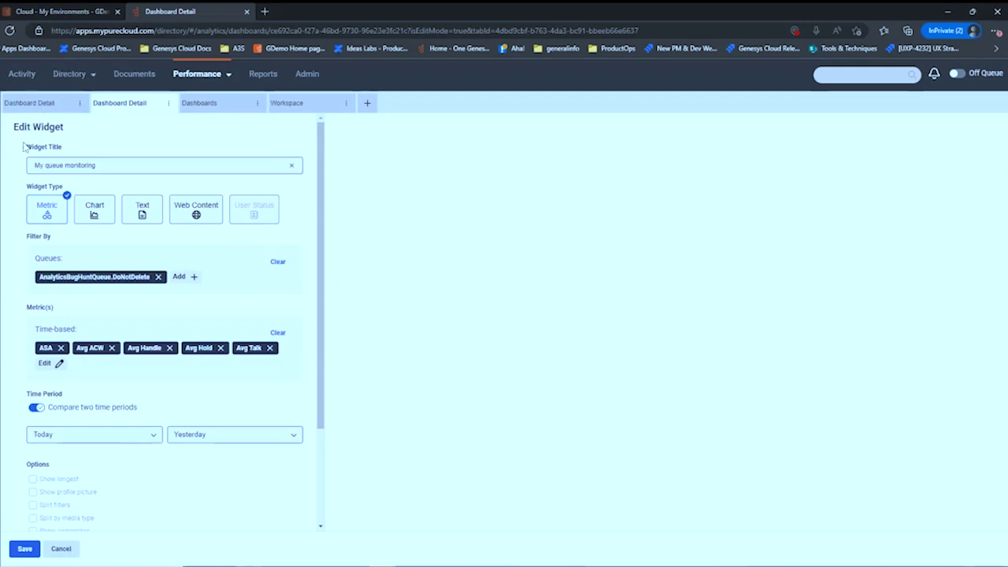
pyautogui.click(61, 549)
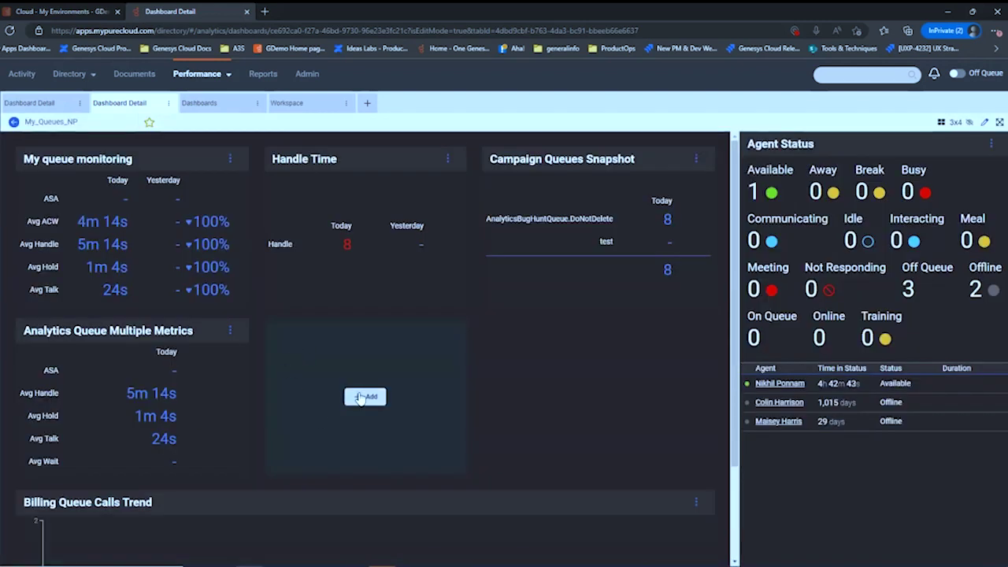
# - Add a new metric widget in the empty slot beside Analytics Queue Multiple Metrics and title it "My queue monitoring"
pyautogui.click(358, 398)
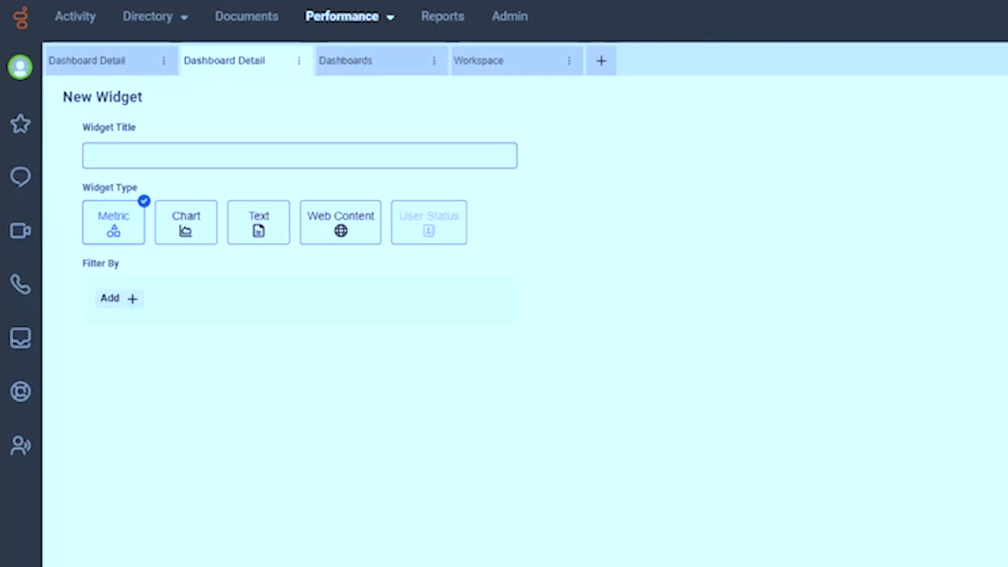
pyautogui.click(403, 155)
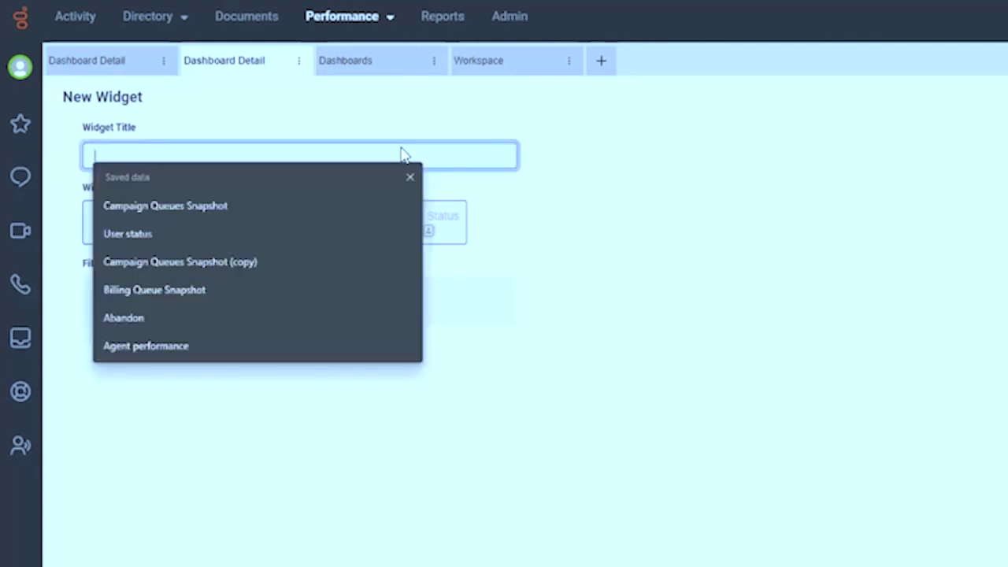
pyautogui.write('My queue')
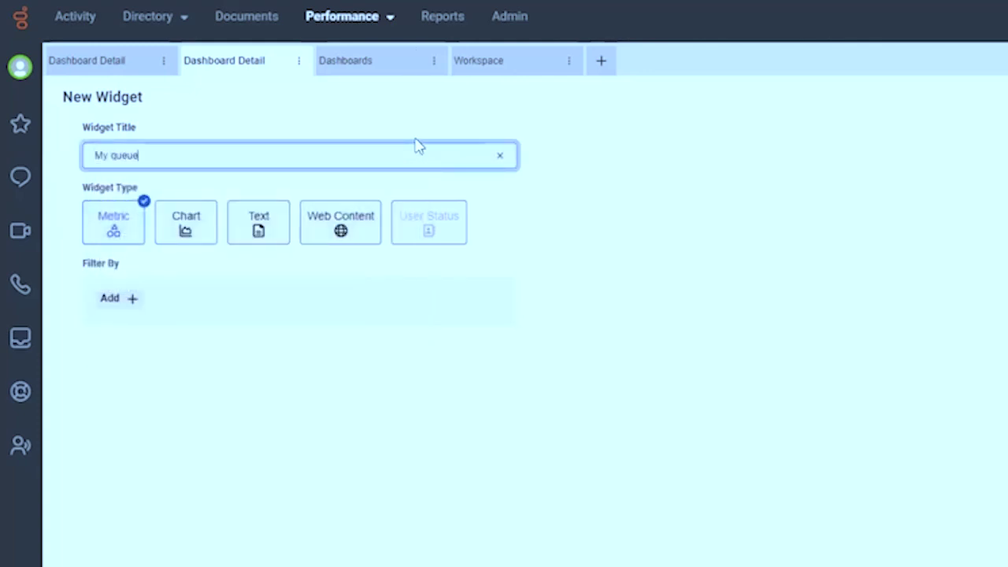
pyautogui.write(' monitoring')
# - Filter the new widget by the queue AnalyticsBugHuntQueue.DoNotDelete
pyautogui.click(121, 307)
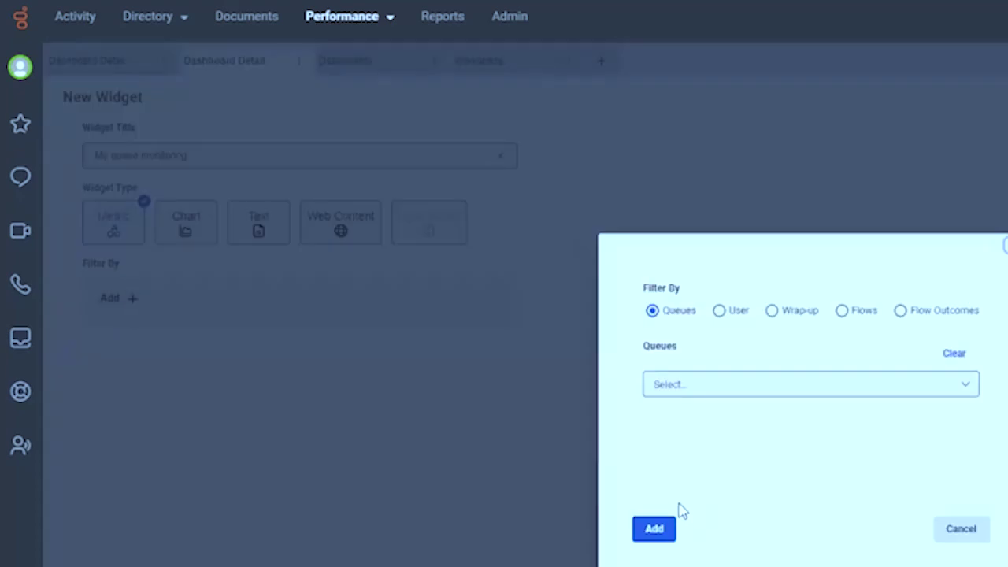
pyautogui.click(724, 383)
pyautogui.write('Analy')
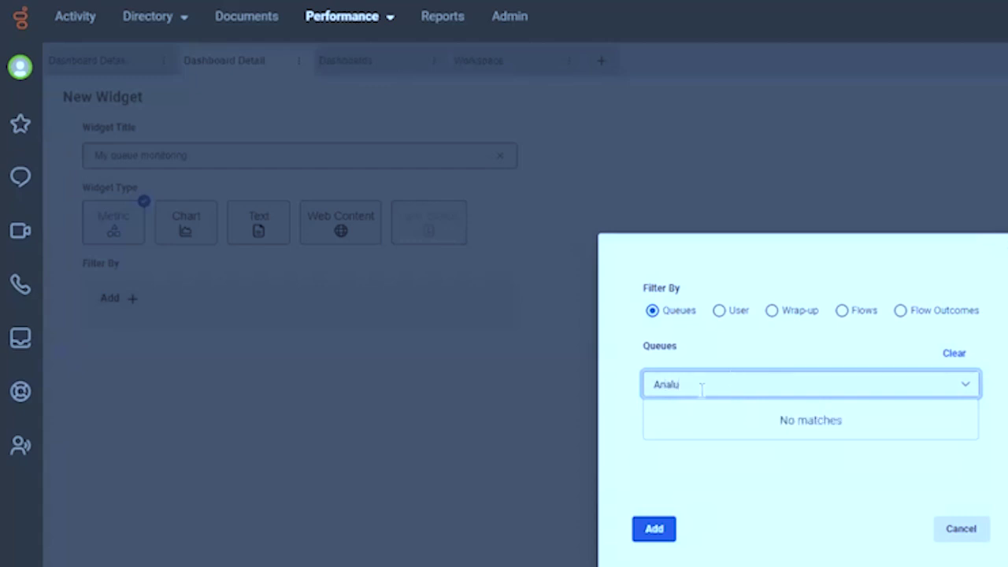
pyautogui.press('BackSpace')
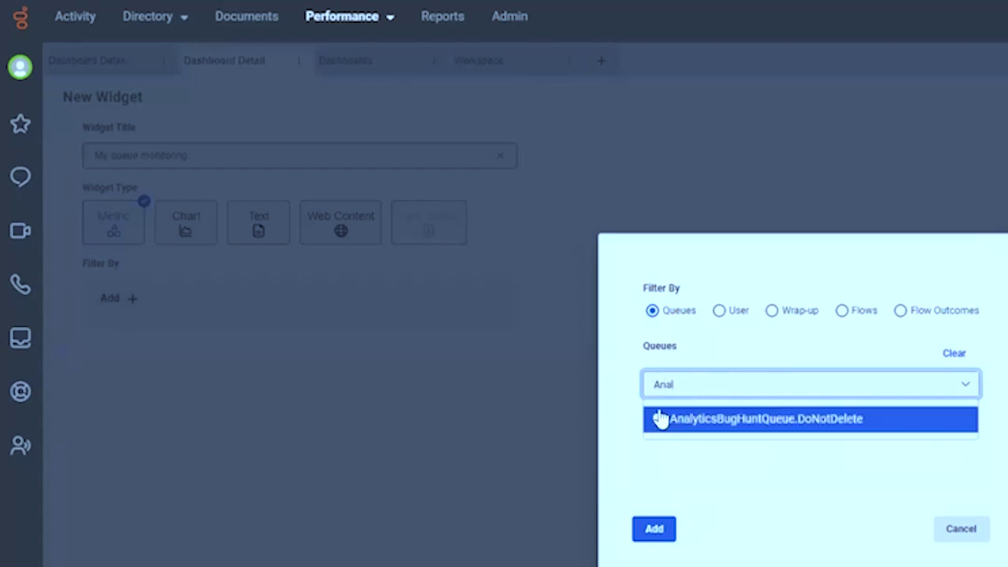
pyautogui.click(658, 419)
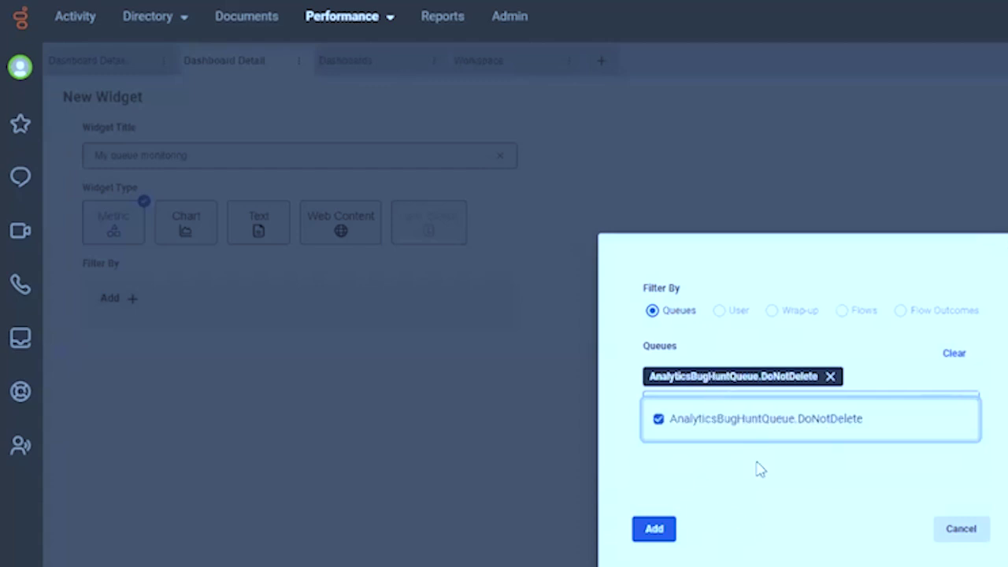
pyautogui.click(666, 528)
# - Add the count-based metrics Abandon, Answer and Flow-Out to the new widget
pyautogui.click(120, 411)
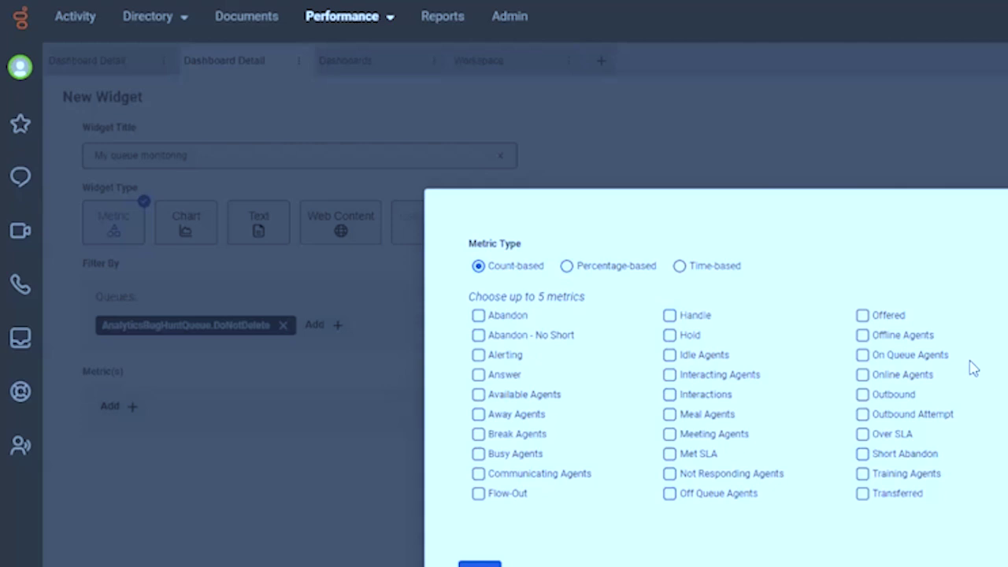
pyautogui.click(508, 316)
pyautogui.click(478, 374)
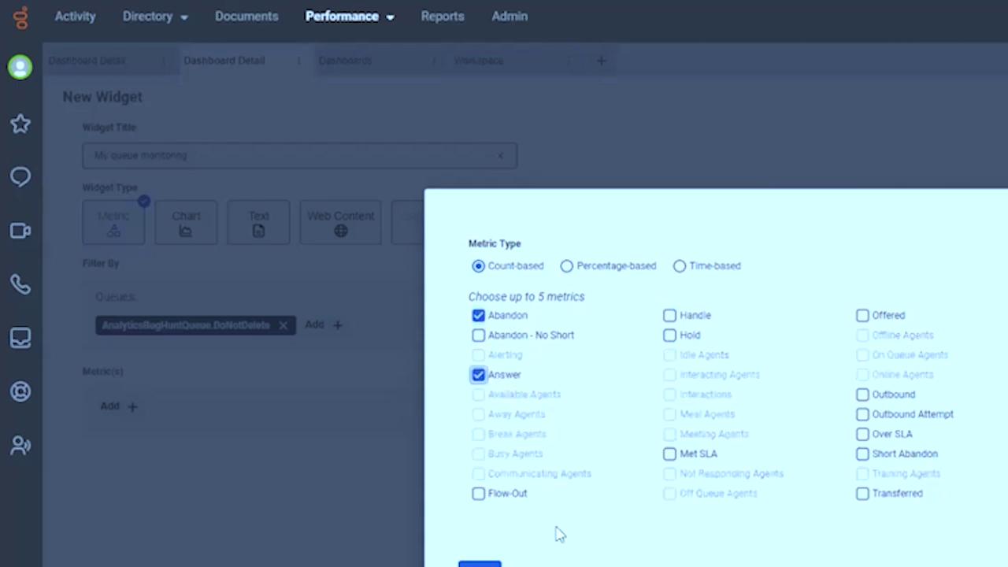
pyautogui.click(479, 494)
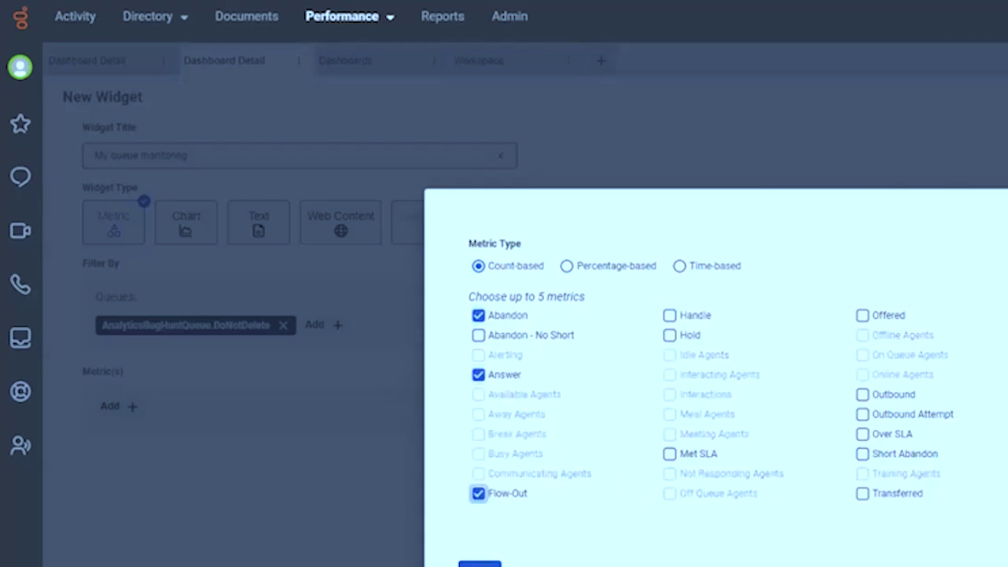
pyautogui.click(479, 564)
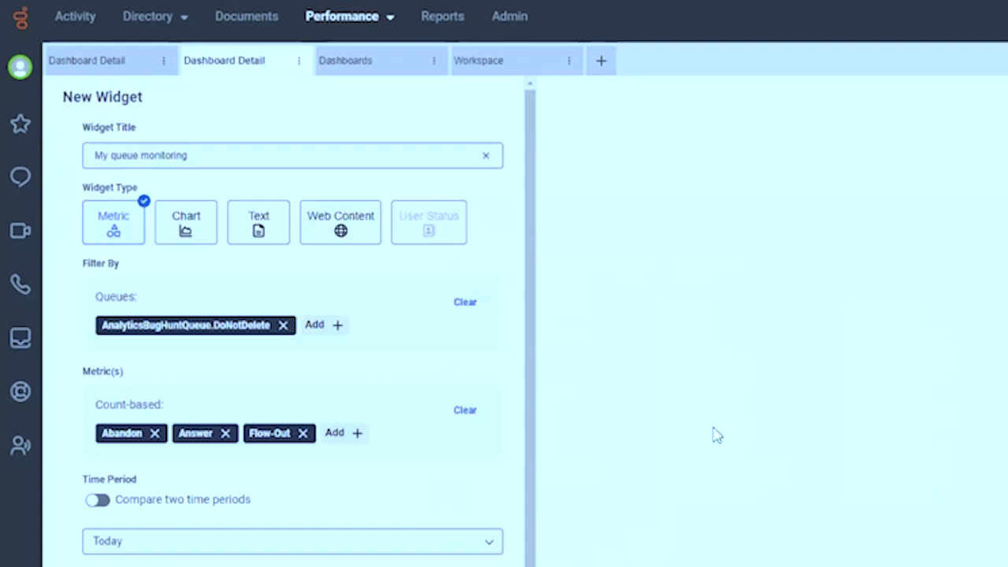
# - Compare the time periods Today and Yesterday in the new widget, with the percentage change option enabled
pyautogui.scroll(-2, 305, 469)
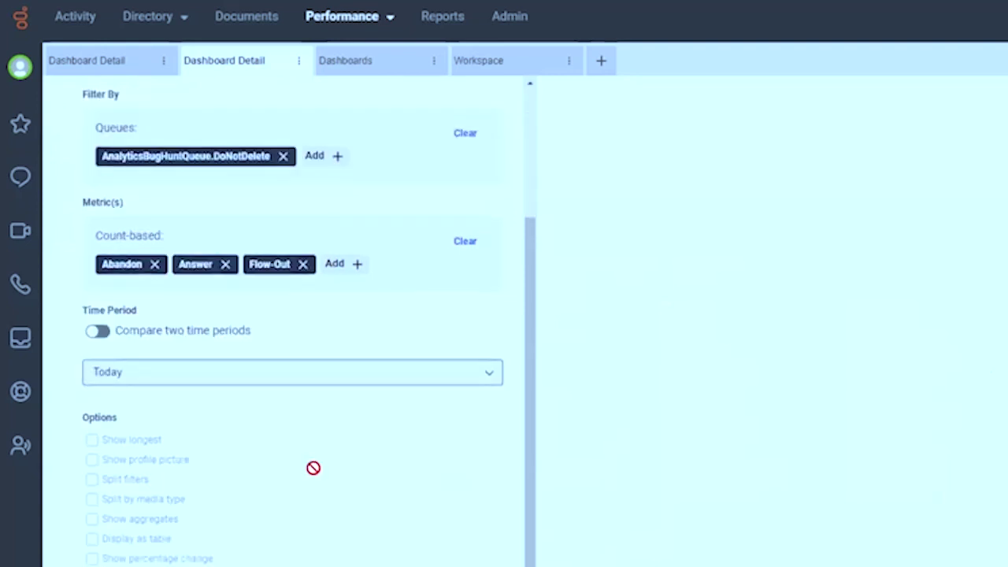
pyautogui.click(100, 332)
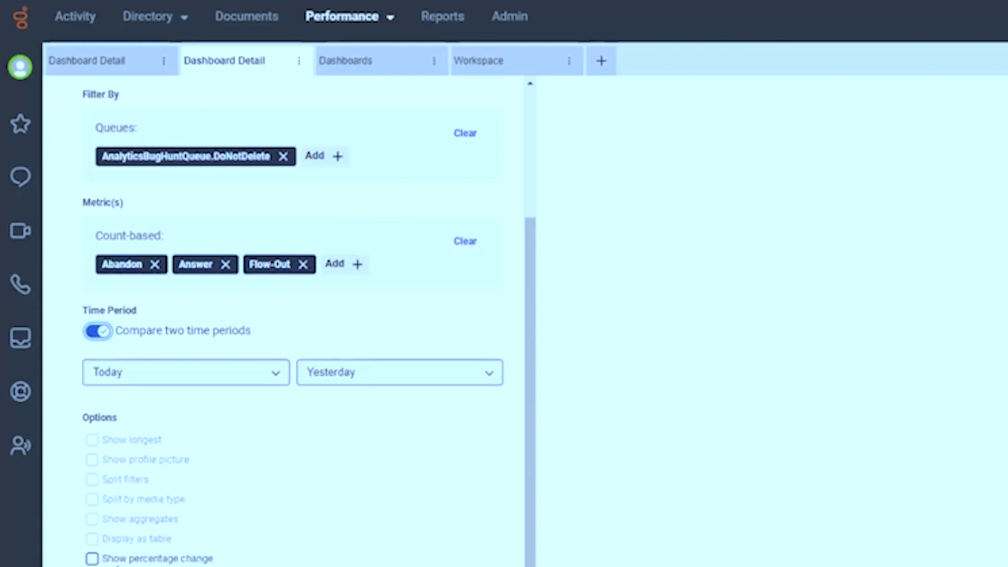
pyautogui.click(110, 557)
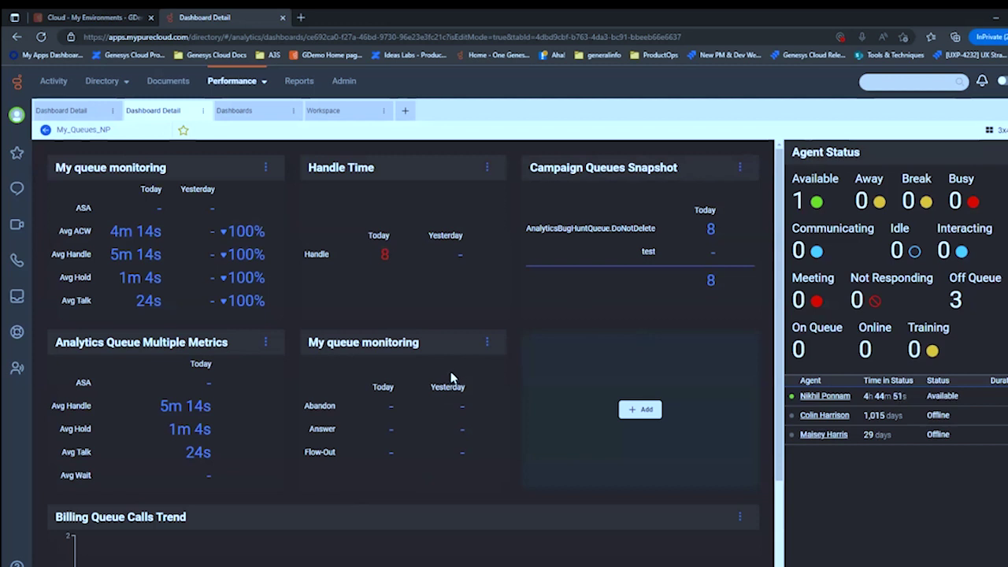
# - Duplicate the My queue monitoring widget that shows ASA and the average time metrics
pyautogui.click(740, 167)
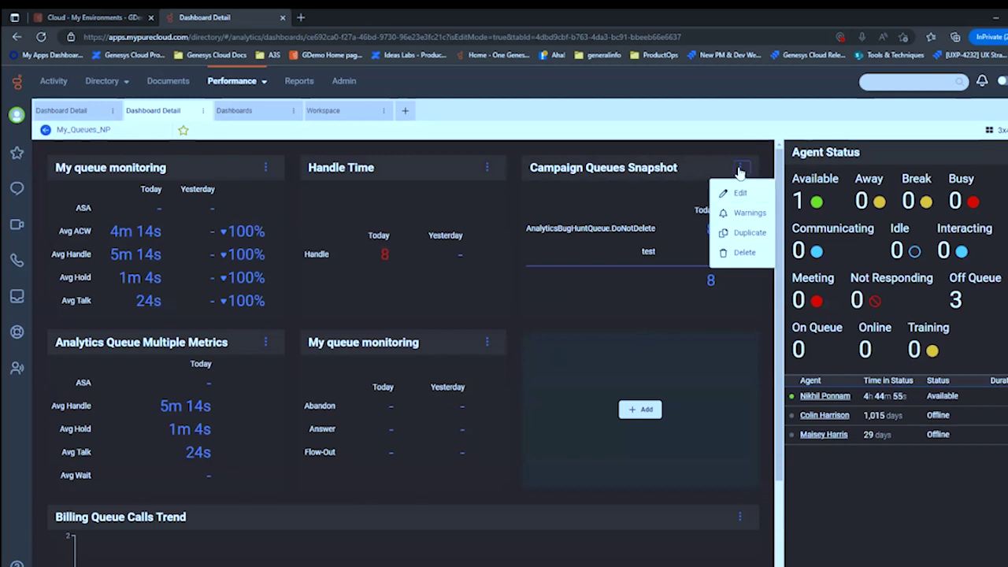
pyautogui.click(742, 189)
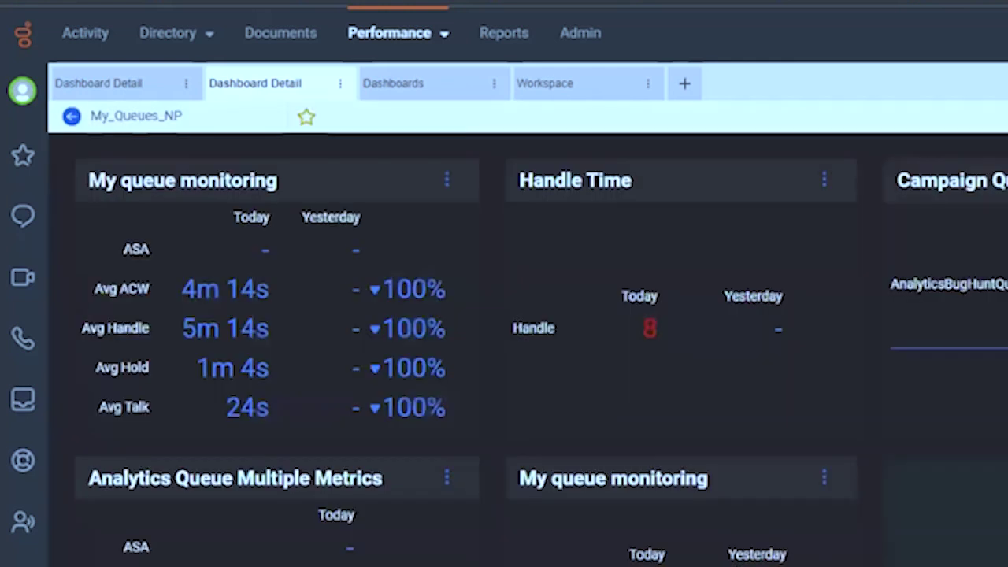
pyautogui.click(446, 181)
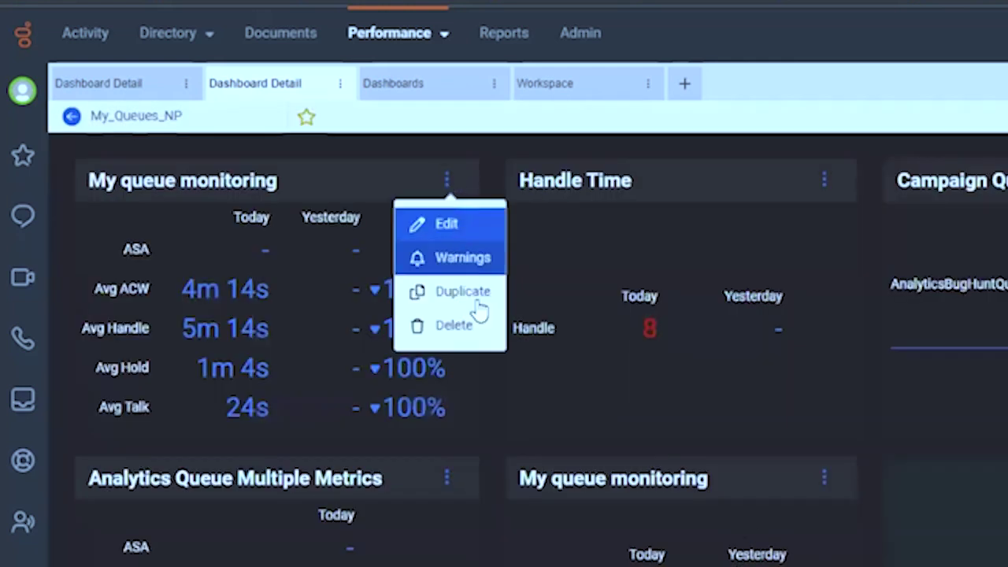
pyautogui.click(463, 293)
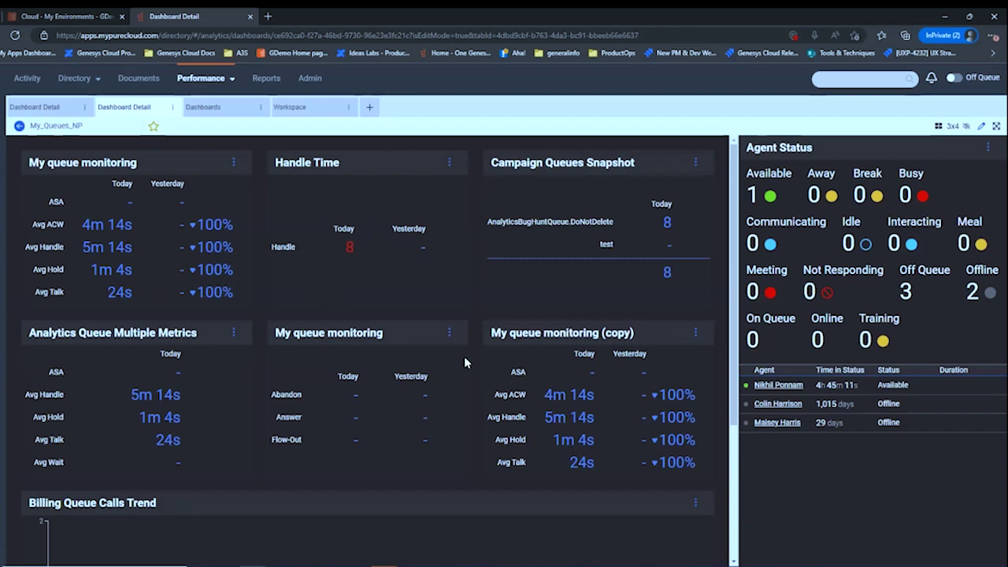
# - Review the colour and above/below condition options of the Handle Time widget's warning, and save the warning
pyautogui.click(450, 162)
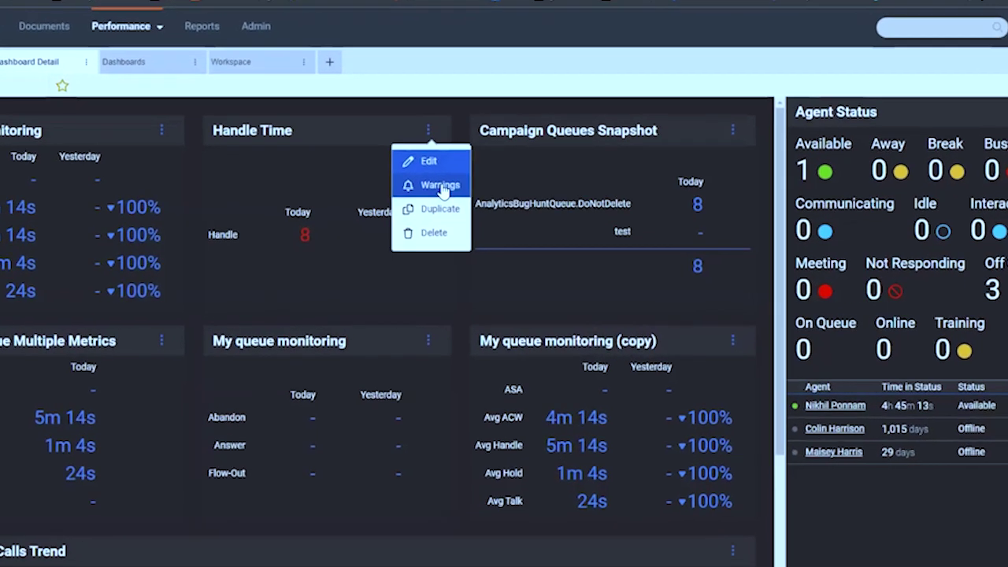
pyautogui.click(458, 206)
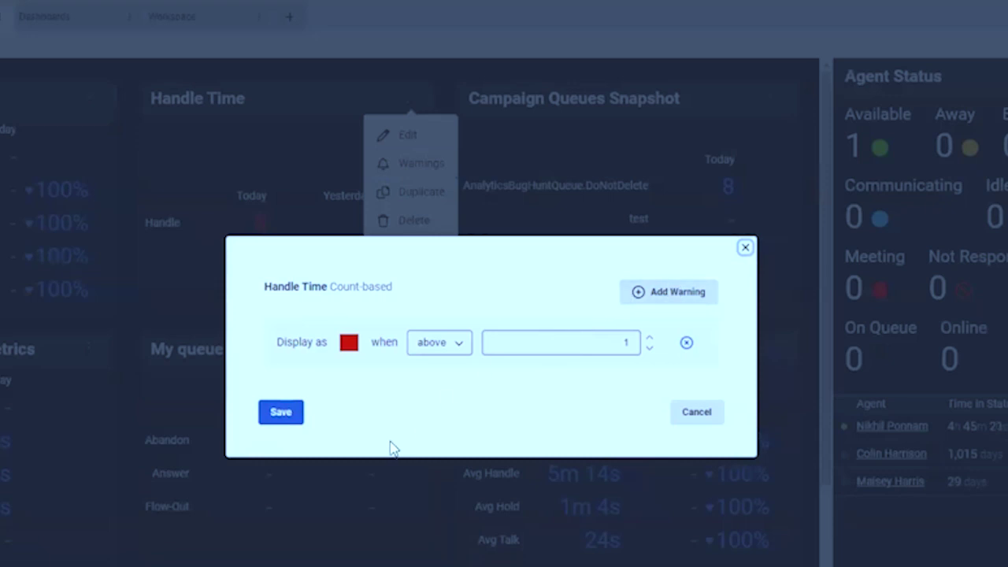
pyautogui.click(348, 343)
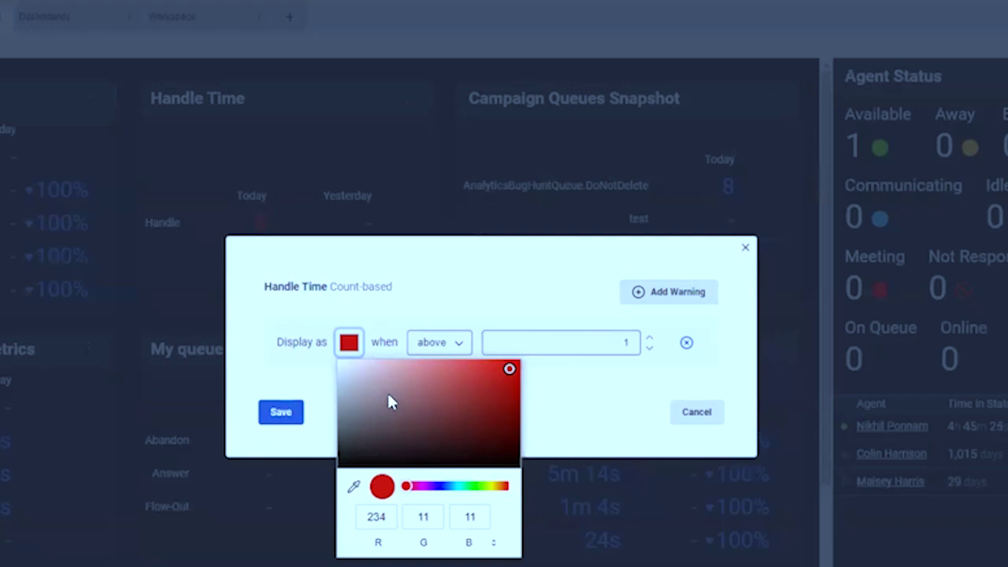
pyautogui.click(583, 390)
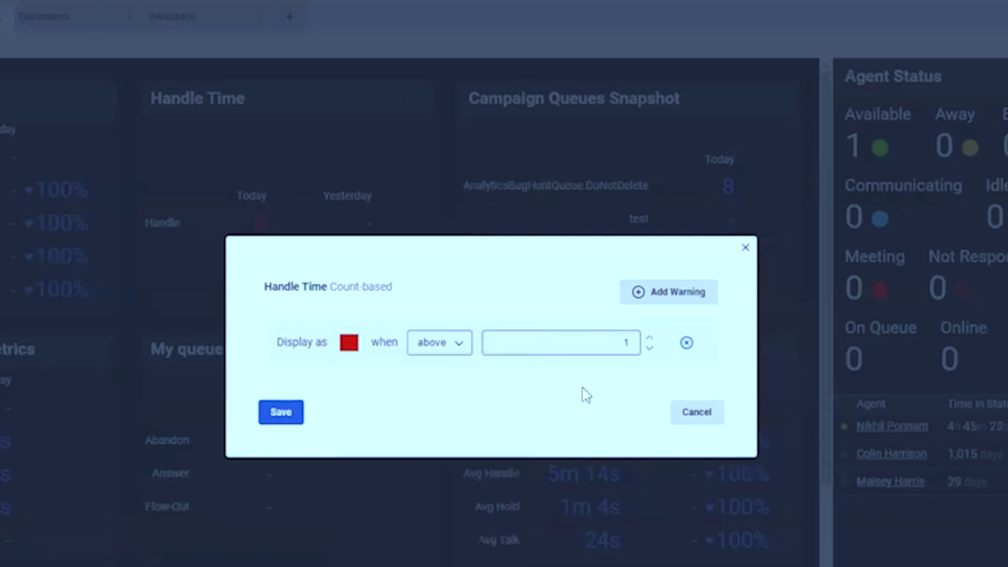
pyautogui.click(452, 345)
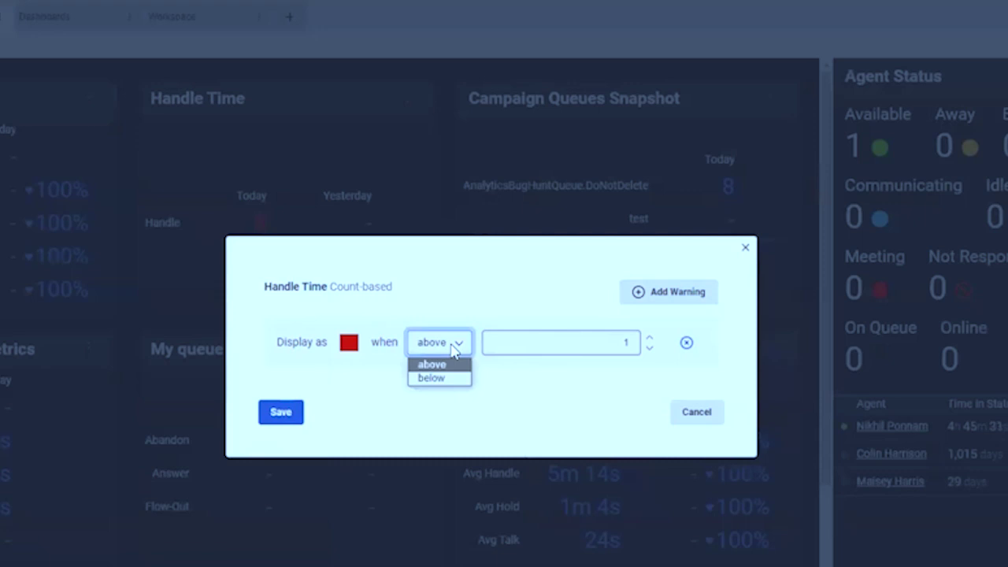
pyautogui.click(575, 407)
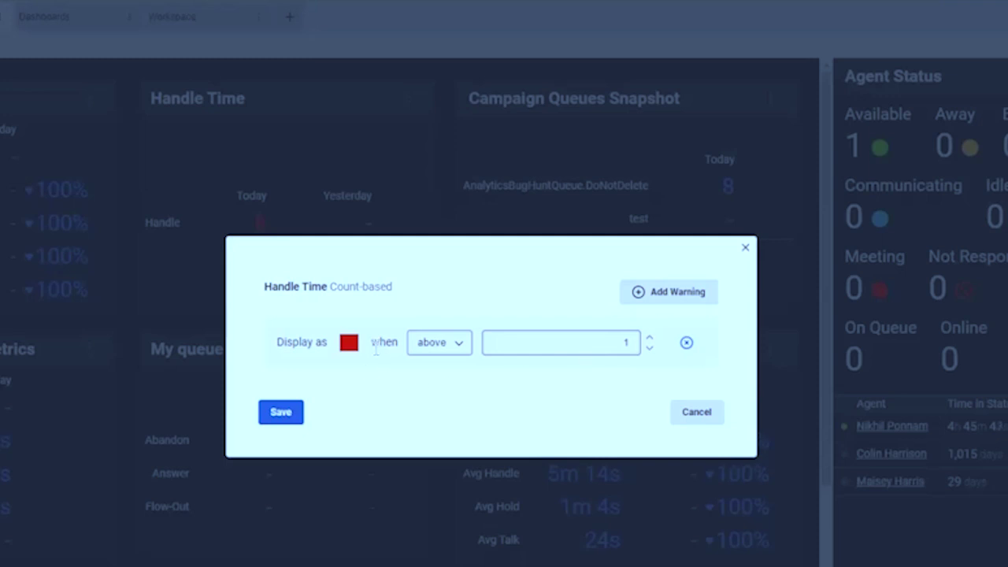
pyautogui.click(287, 412)
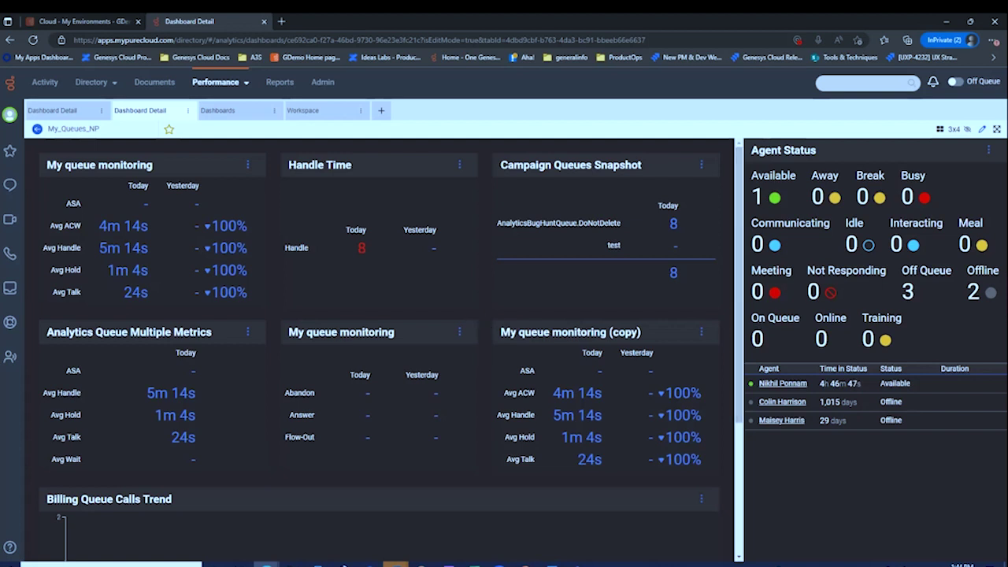
# - Switch to the test_NP dashboard and put it in edit mode
pyautogui.click(940, 128)
pyautogui.click(60, 112)
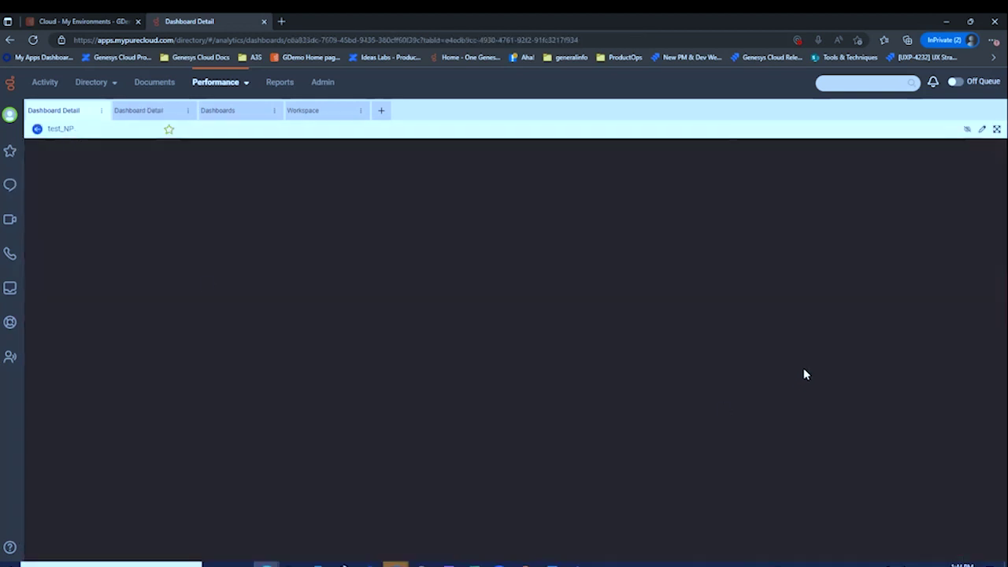
pyautogui.click(982, 129)
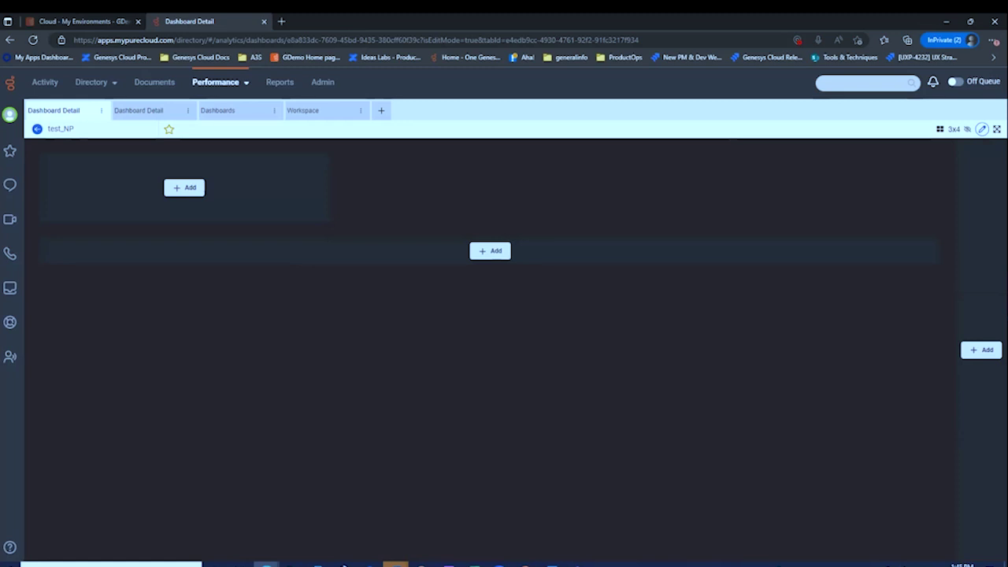
# - Start a new User Status widget in the dashboard's side column and title it "Agent status"
pyautogui.click(980, 350)
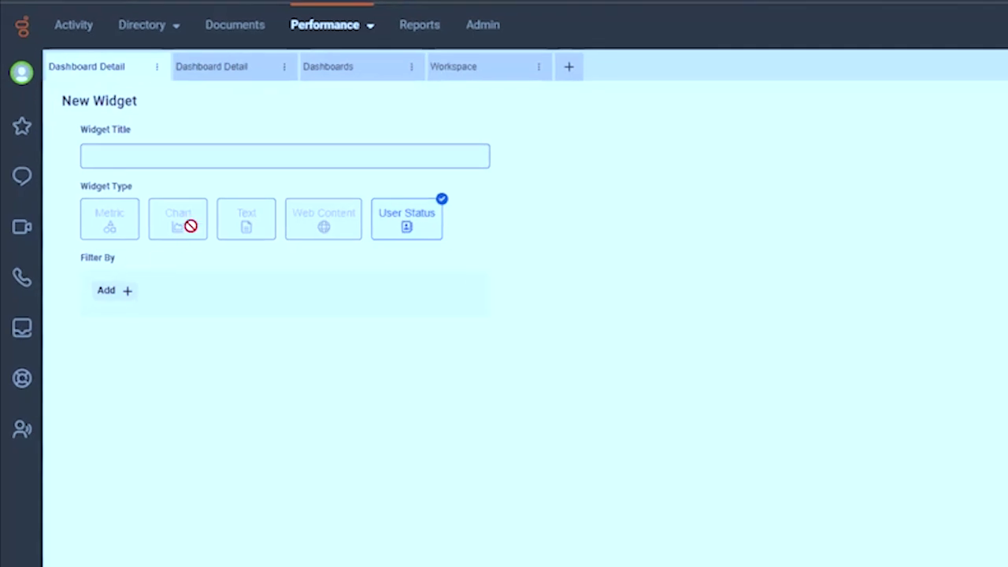
pyautogui.click(228, 156)
pyautogui.write('Agent status')
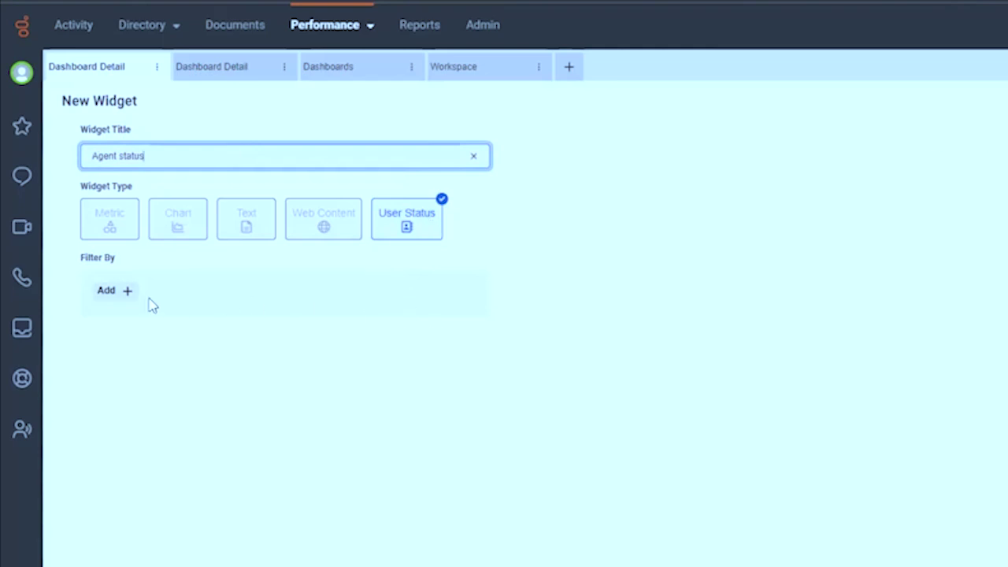
# - Add a User filter to the Agent status widget, searching for the agent by surname and choosing the matching person
pyautogui.click(105, 292)
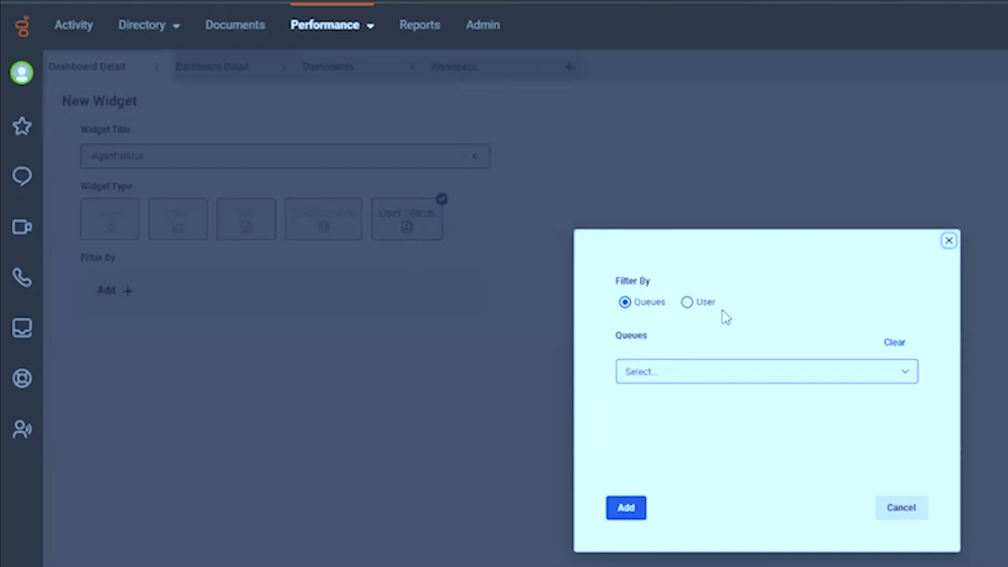
pyautogui.click(696, 305)
pyautogui.click(707, 372)
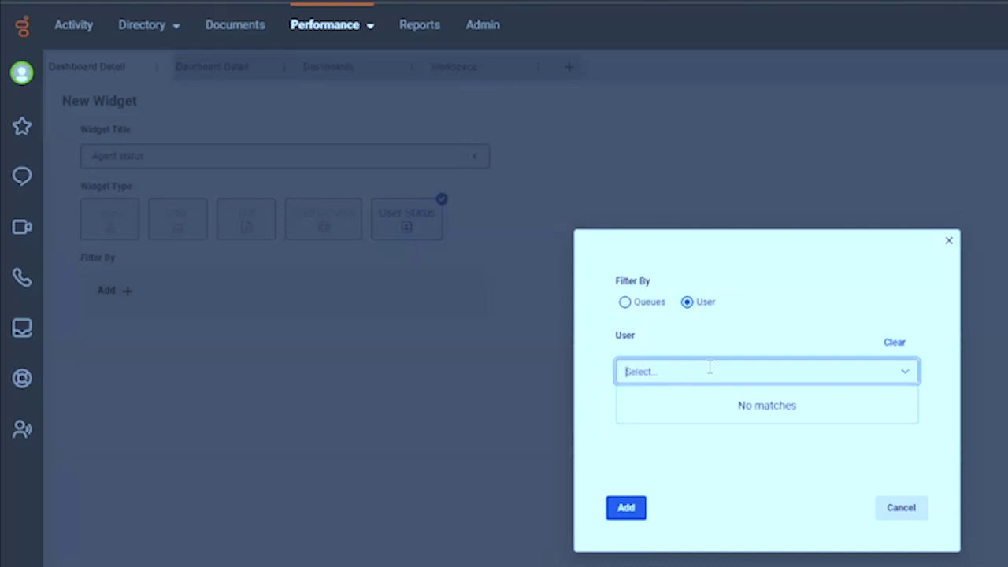
pyautogui.write('Ponnam')
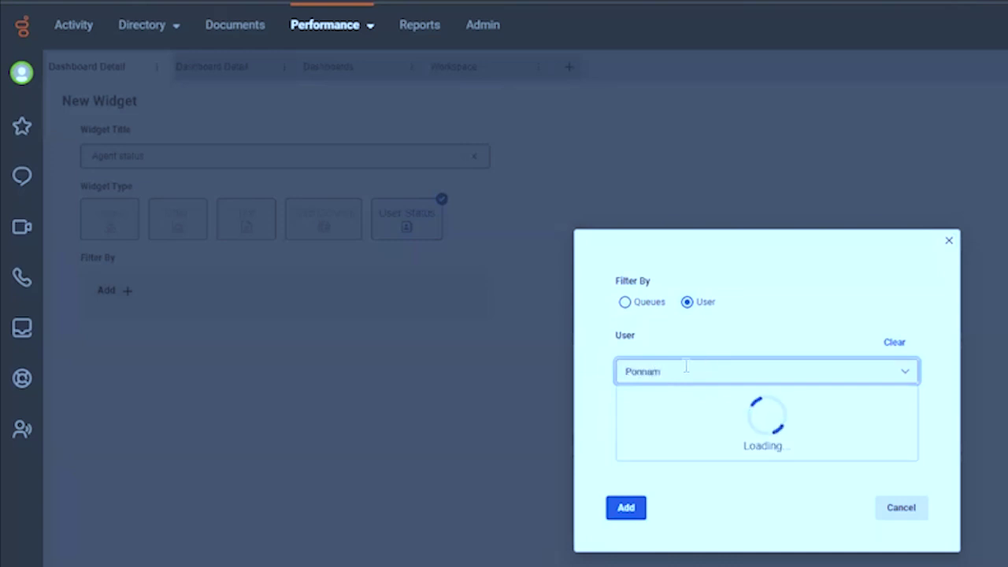
pyautogui.click(693, 411)
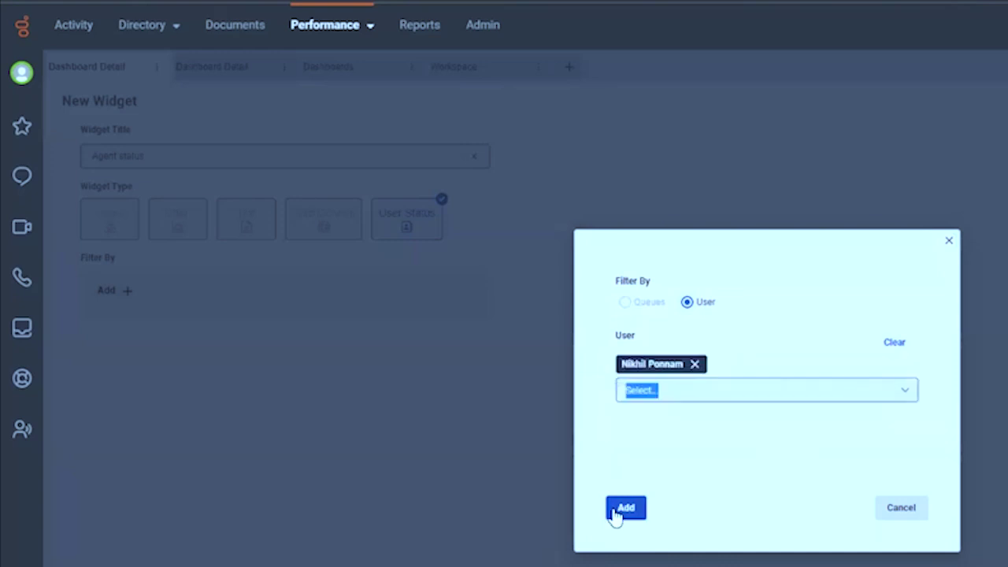
pyautogui.click(626, 508)
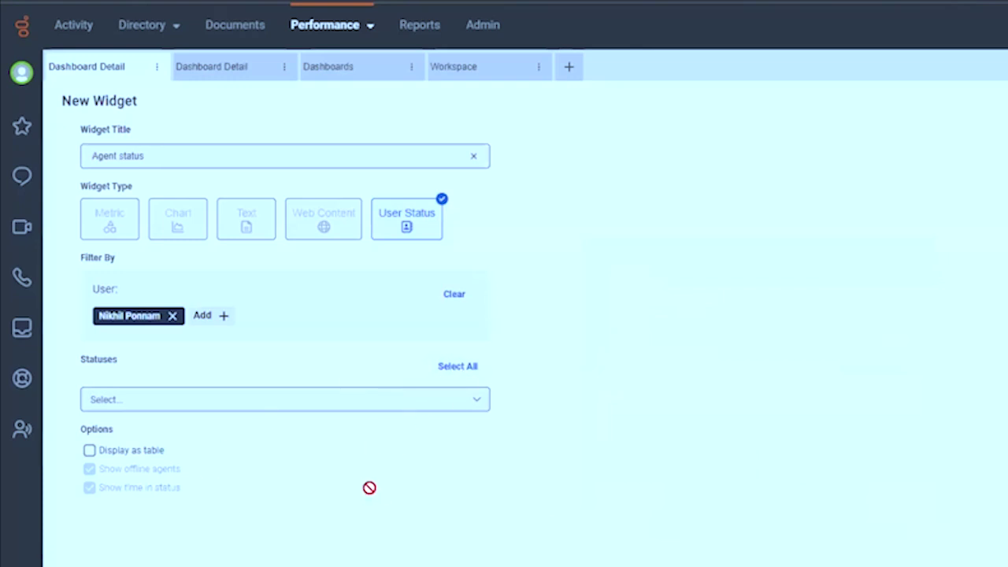
# - Include all agent statuses in the Agent status widget and enable its Display as table option
pyautogui.click(465, 367)
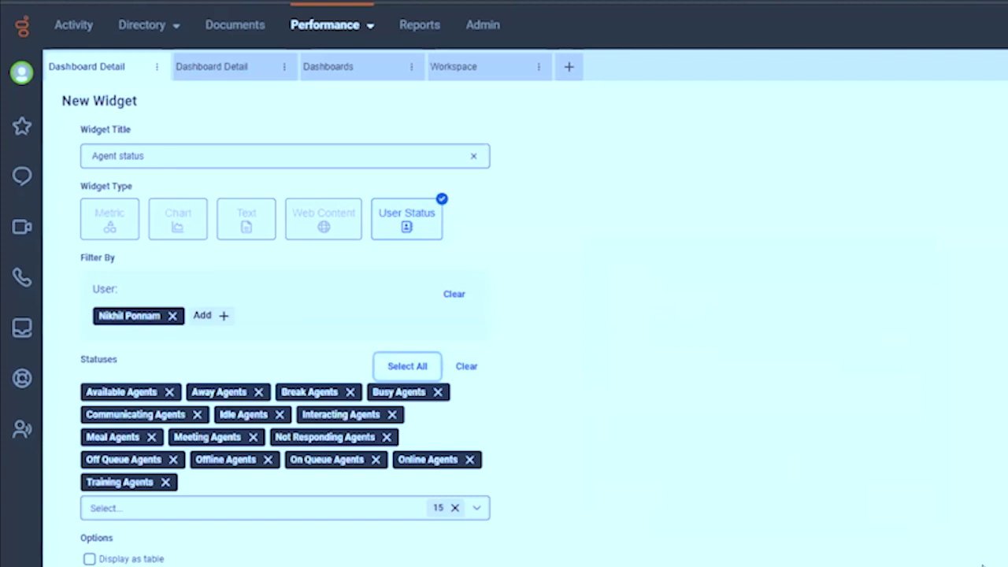
pyautogui.click(89, 559)
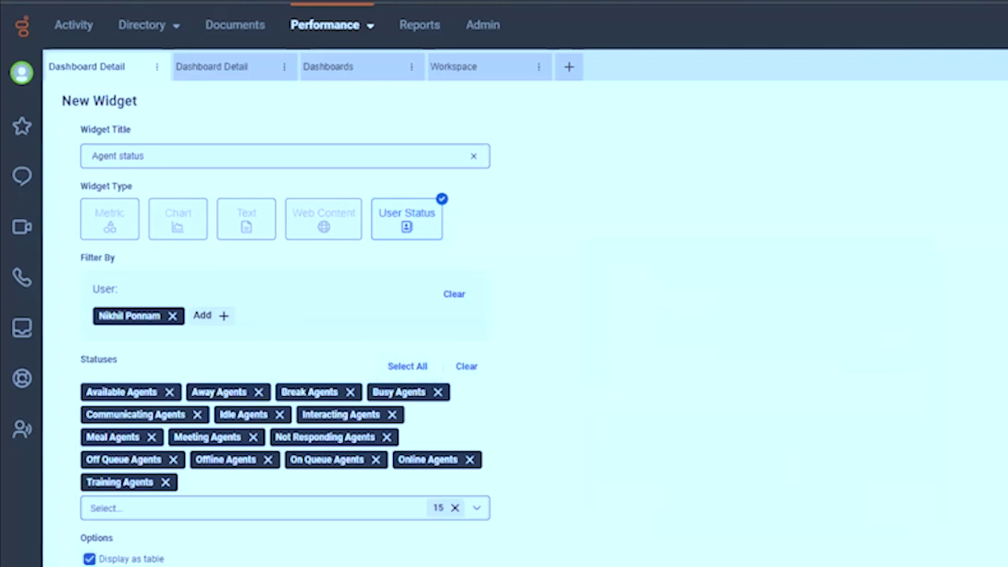